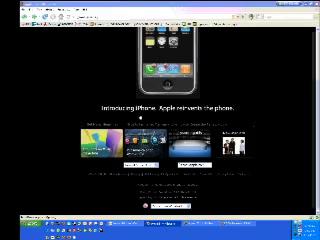
{"action": "scroll", "coordinate": [160, 120], "scroll_direction": "up", "scroll_amount": 4}
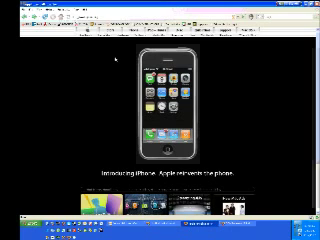
Step: Copy the QuickTime .mov media URL from the page's View Page Info window
{"action": "right_click", "coordinate": [207, 92]}
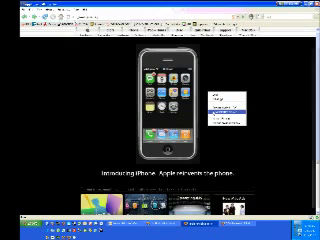
{"action": "left_click", "coordinate": [225, 106]}
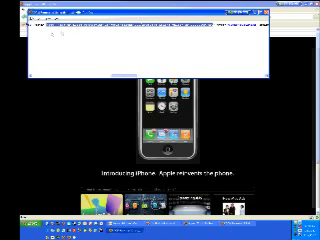
{"action": "left_click", "coordinate": [90, 26]}
{"action": "left_click", "coordinate": [95, 40]}
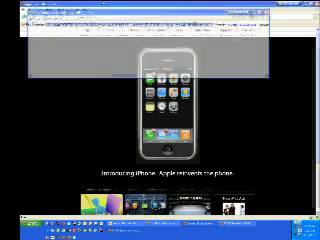
Step: Load the copied .mov URL in the address bar so the iPhone movie plays alone
{"action": "left_click", "coordinate": [112, 40]}
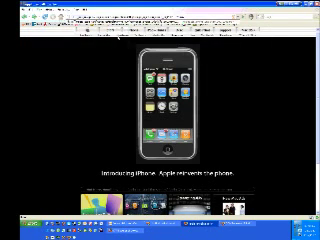
{"action": "left_click", "coordinate": [118, 38]}
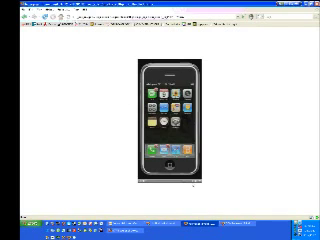
{"action": "key", "text": "alt+f"}
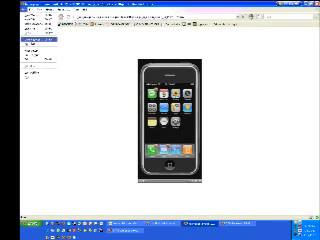
Step: Save the iPhone movie page as 'iphone' into the chosen destination folder
{"action": "key", "text": "Return"}
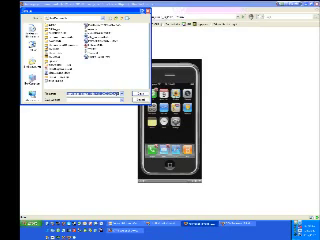
{"action": "type", "text": "iphone"}
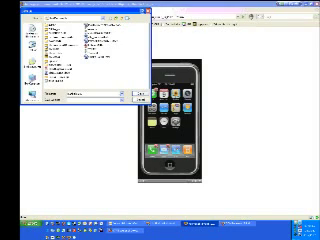
{"action": "left_click", "coordinate": [23, 7]}
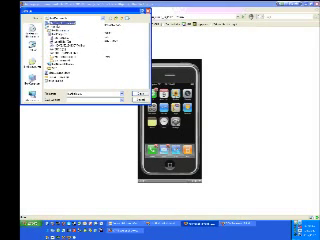
{"action": "double_click", "coordinate": [60, 45]}
{"action": "left_click", "coordinate": [134, 93]}
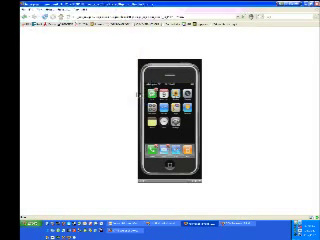